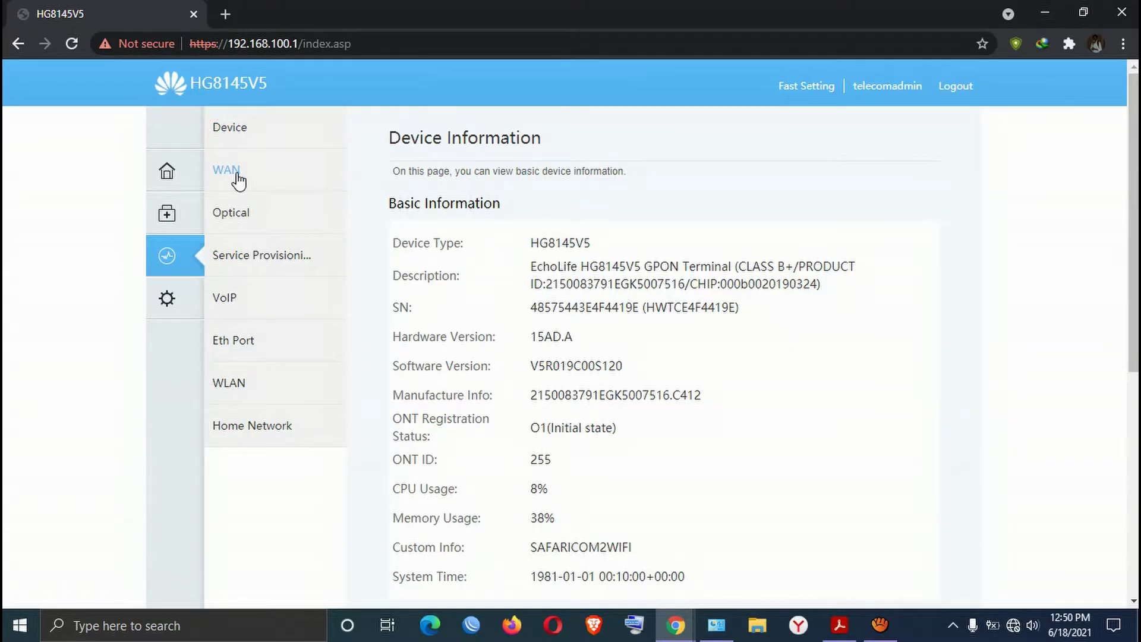
- Check the system information for the WAN connection and the Ethernet ports
click(270, 204)
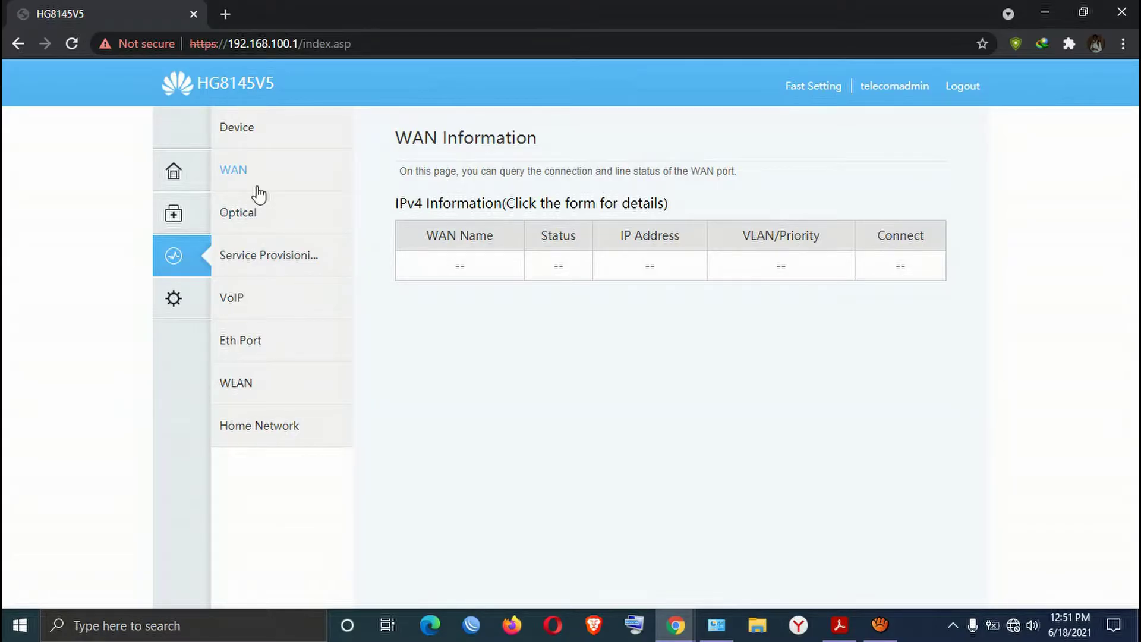
click(234, 349)
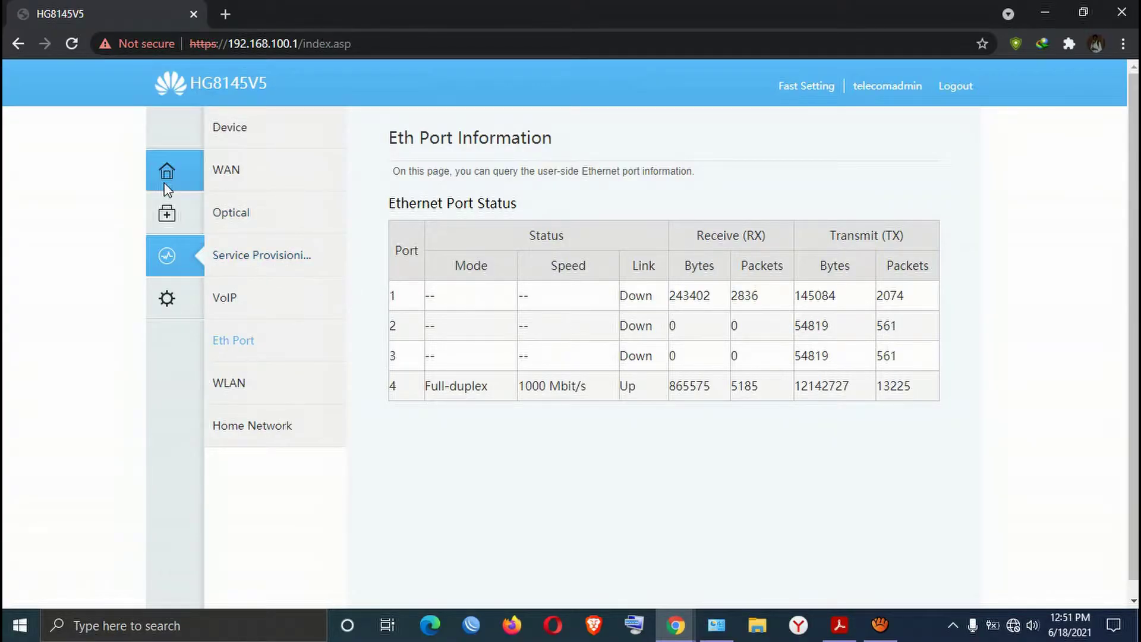
- Start a new WAN connection in the advanced settings with IPoE encapsulation, IPv4 protocol and Route WAN mode
click(168, 309)
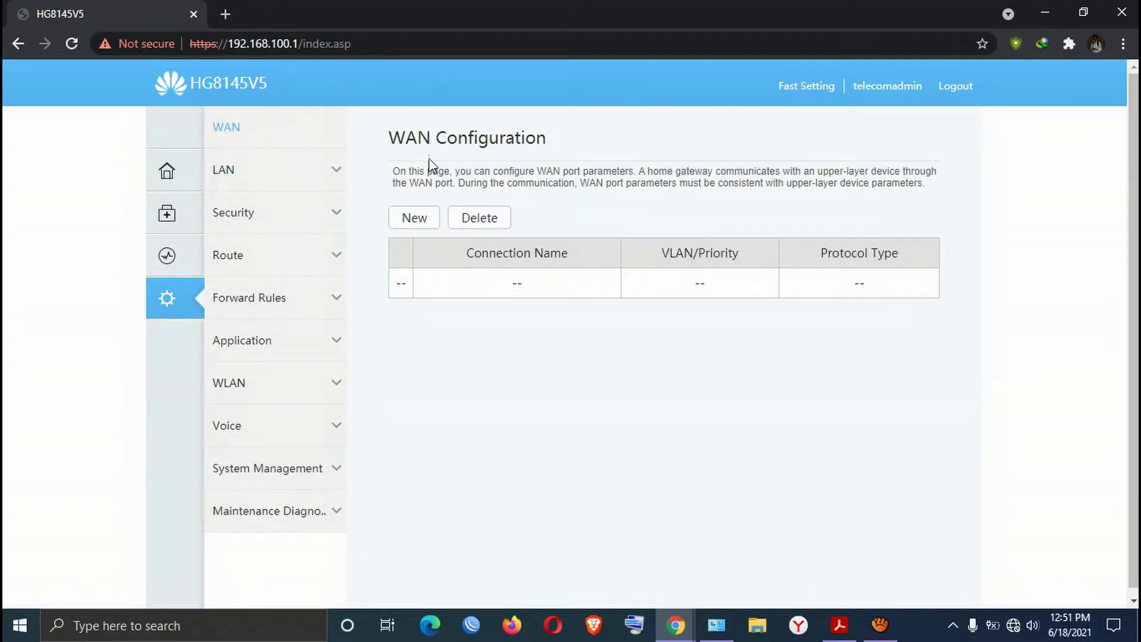
click(414, 228)
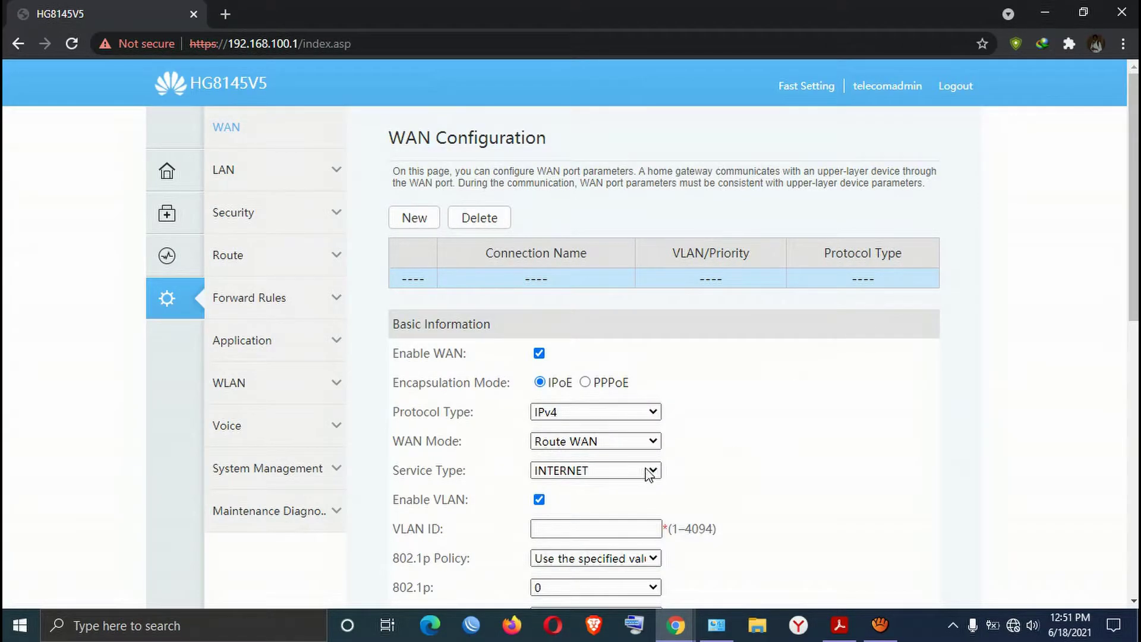
click(584, 382)
click(540, 383)
scroll(773, 364, down, 1)
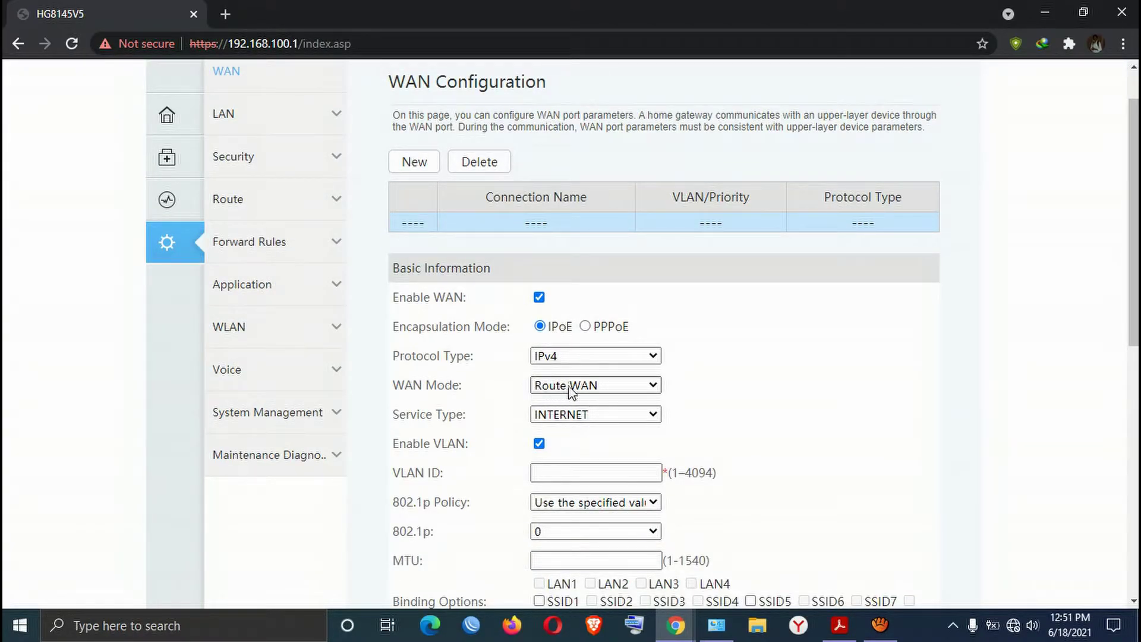
click(653, 388)
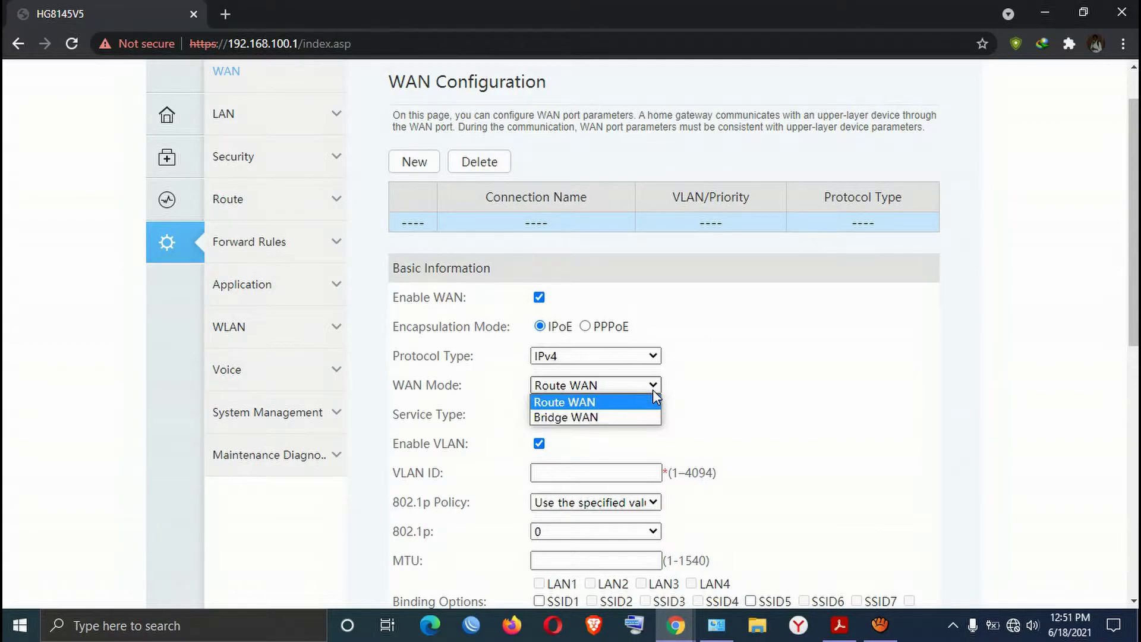
click(653, 390)
click(654, 356)
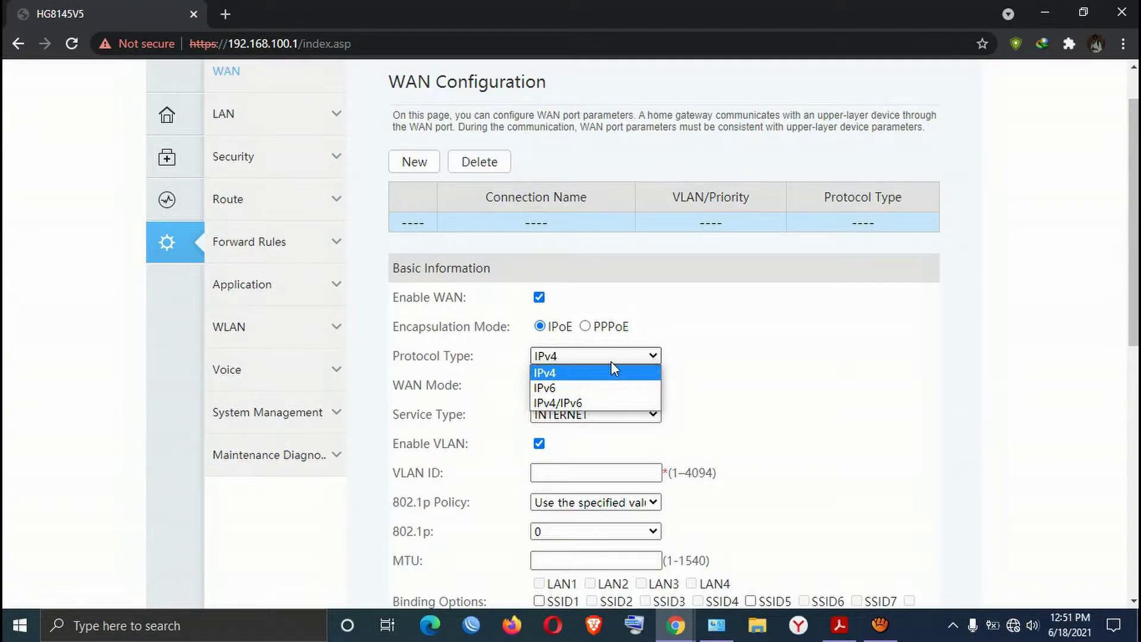
click(719, 381)
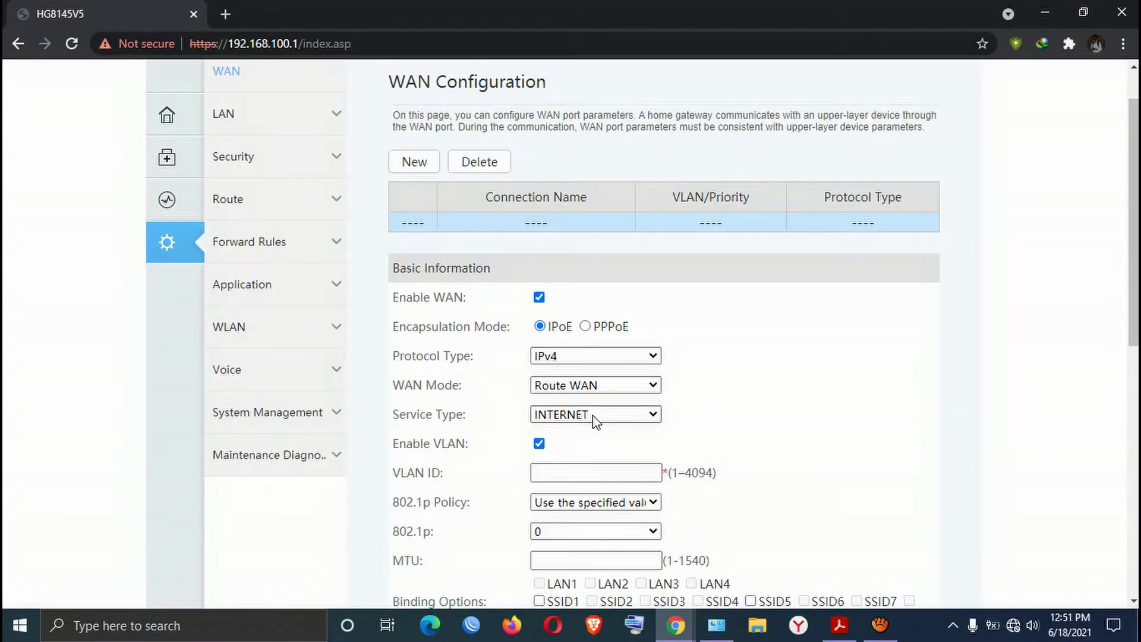
- Set the new route connection's VLAN ID to 10 and apply the WAN configuration
click(580, 473)
text(1)
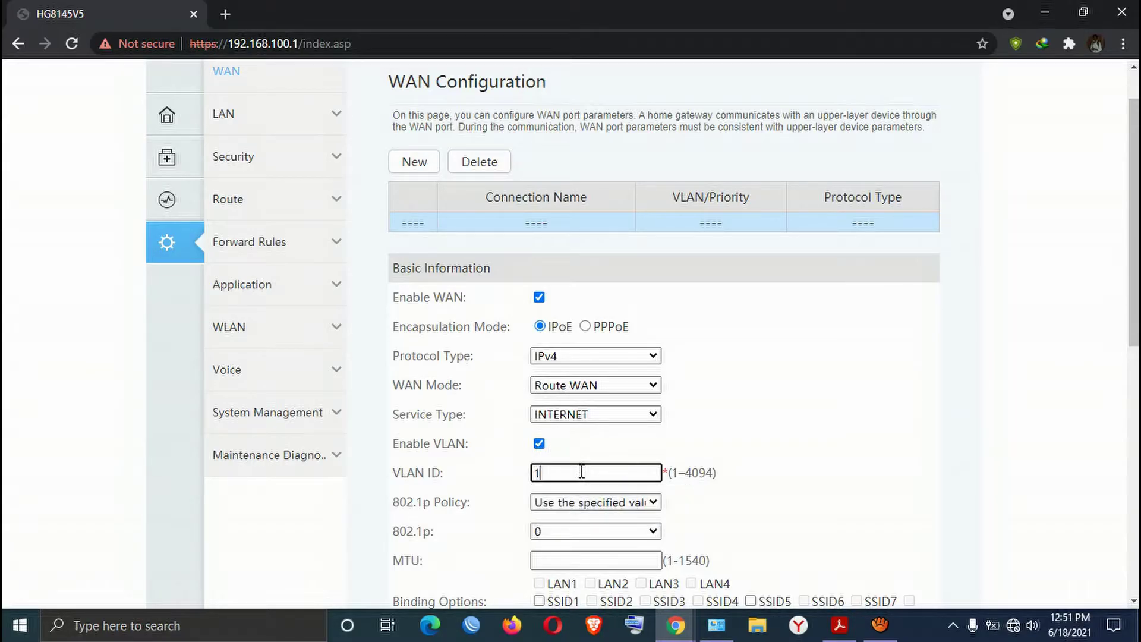
scroll(770, 421, down, 2)
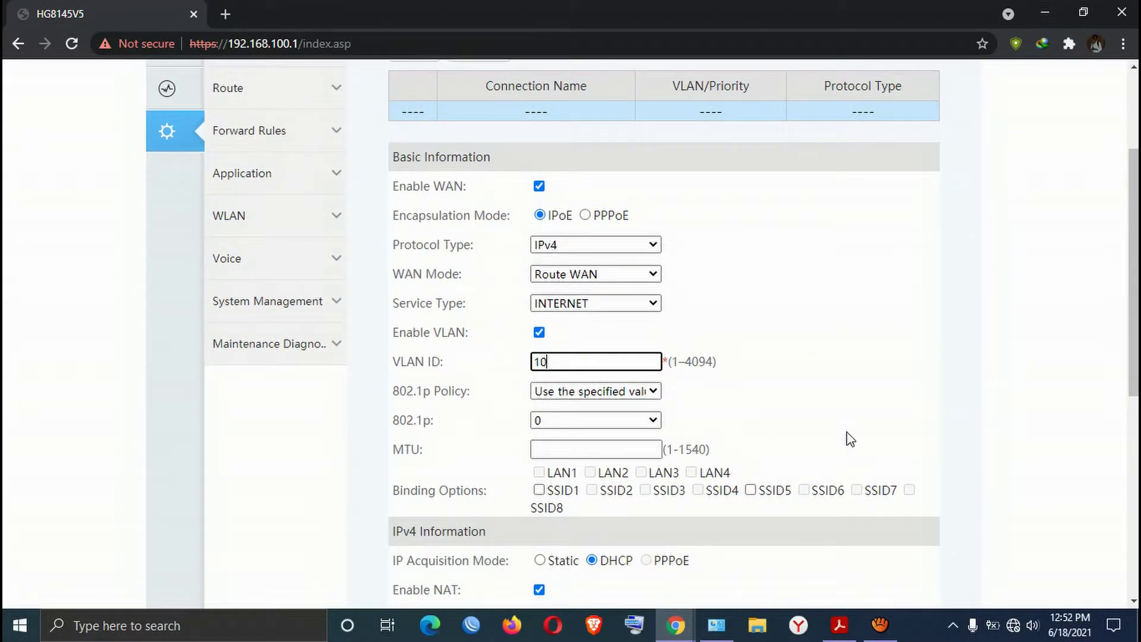
scroll(838, 437, down, 1)
click(539, 435)
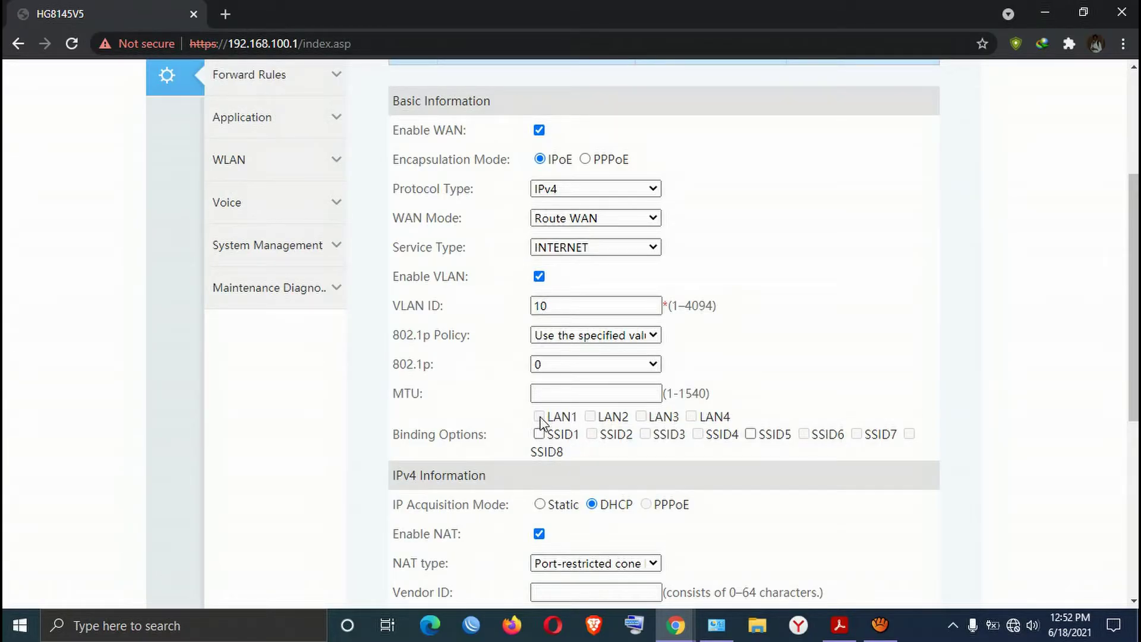
scroll(689, 423, down, 6)
click(571, 398)
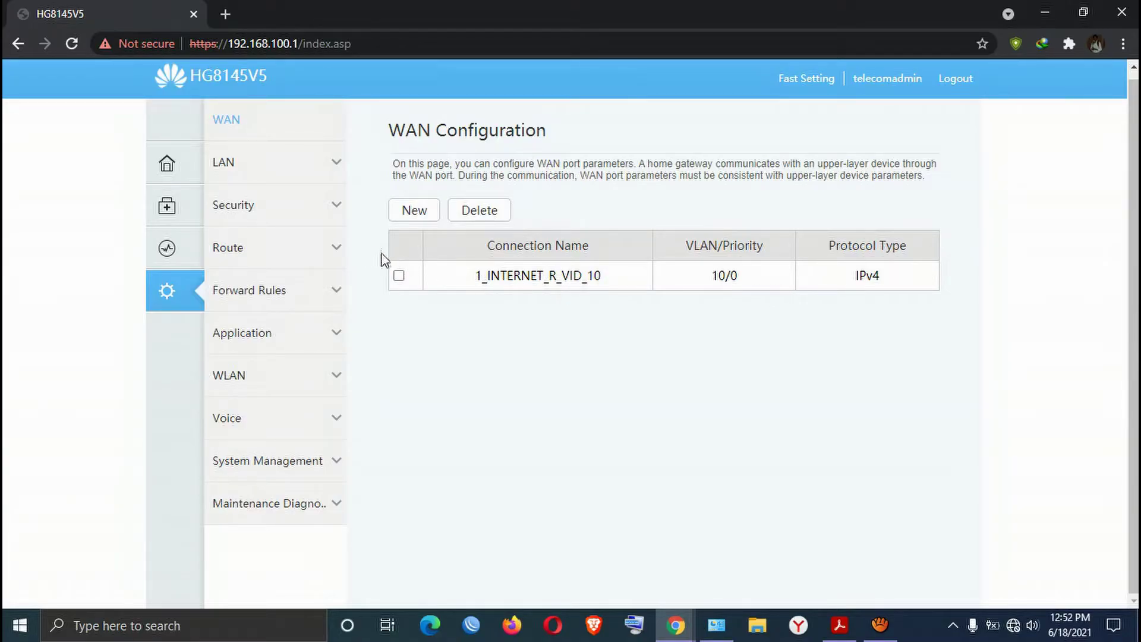
- Configure LAN1 as a Layer 3 port in the LAN settings and apply it
click(327, 172)
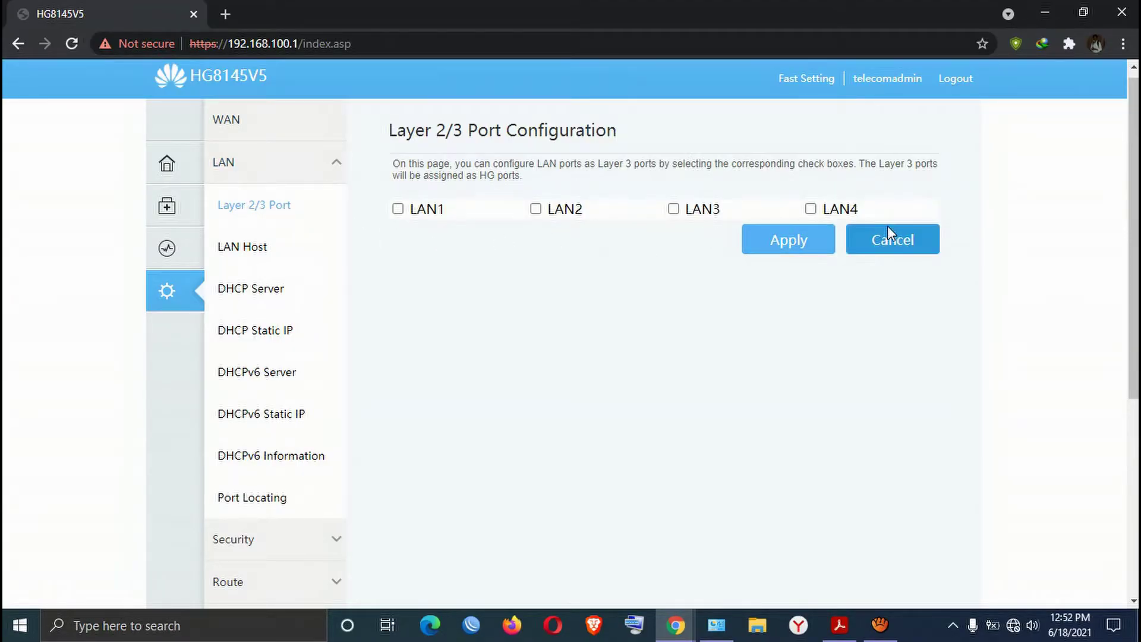
click(397, 209)
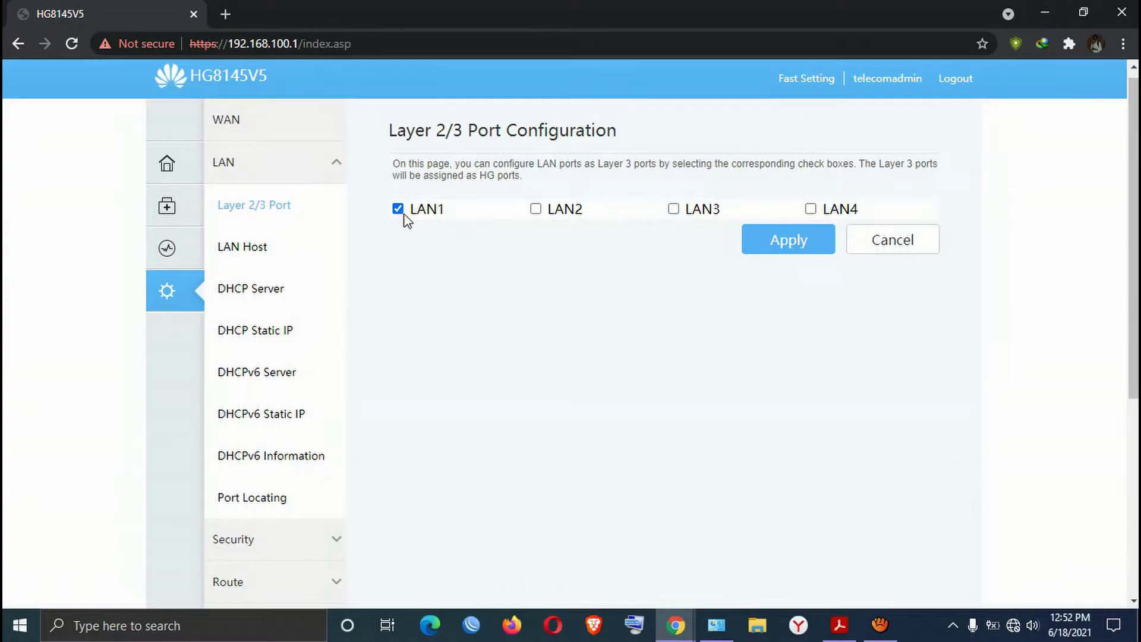
click(788, 244)
- Bind LAN1 to the existing WAN connection 1_INTERNET_R_VID_10 and apply the change
click(230, 131)
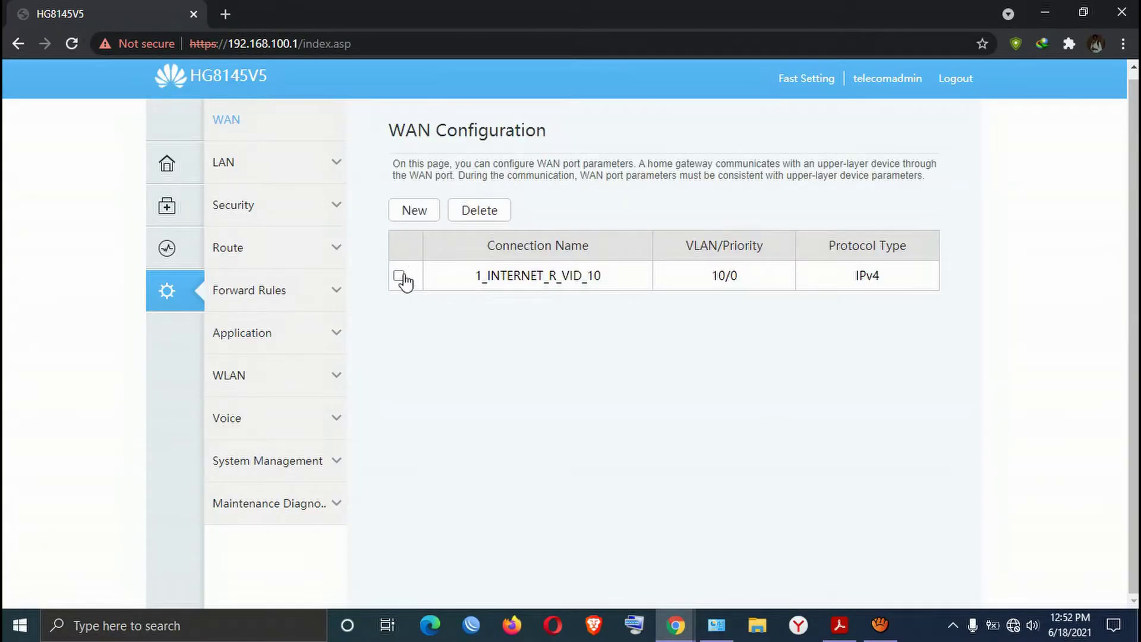
click(398, 276)
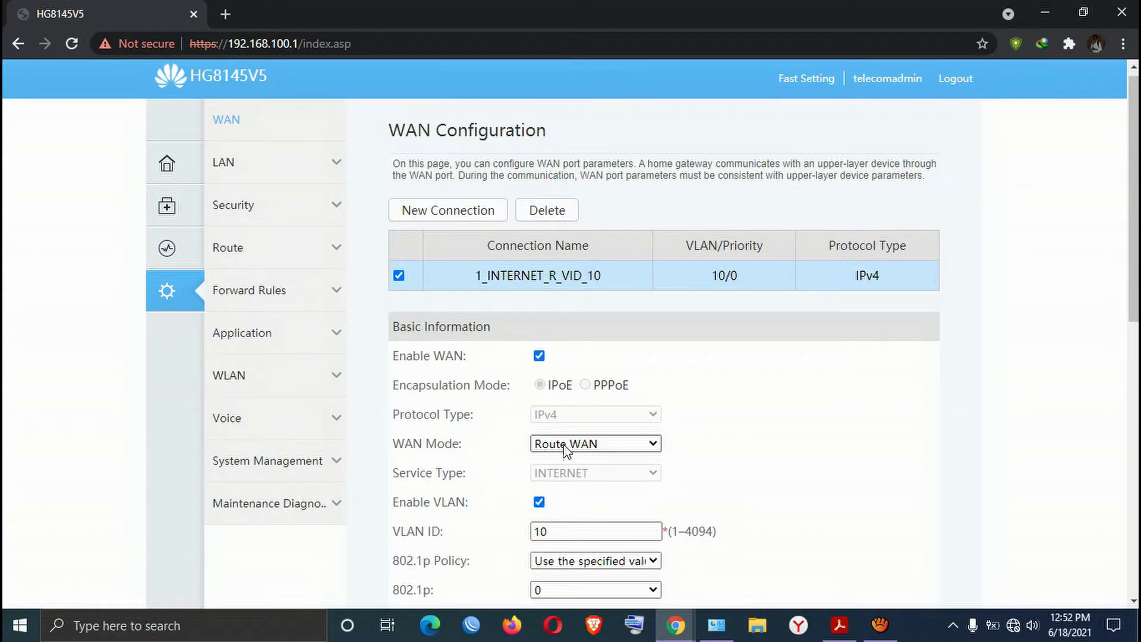
scroll(725, 394, down, 3)
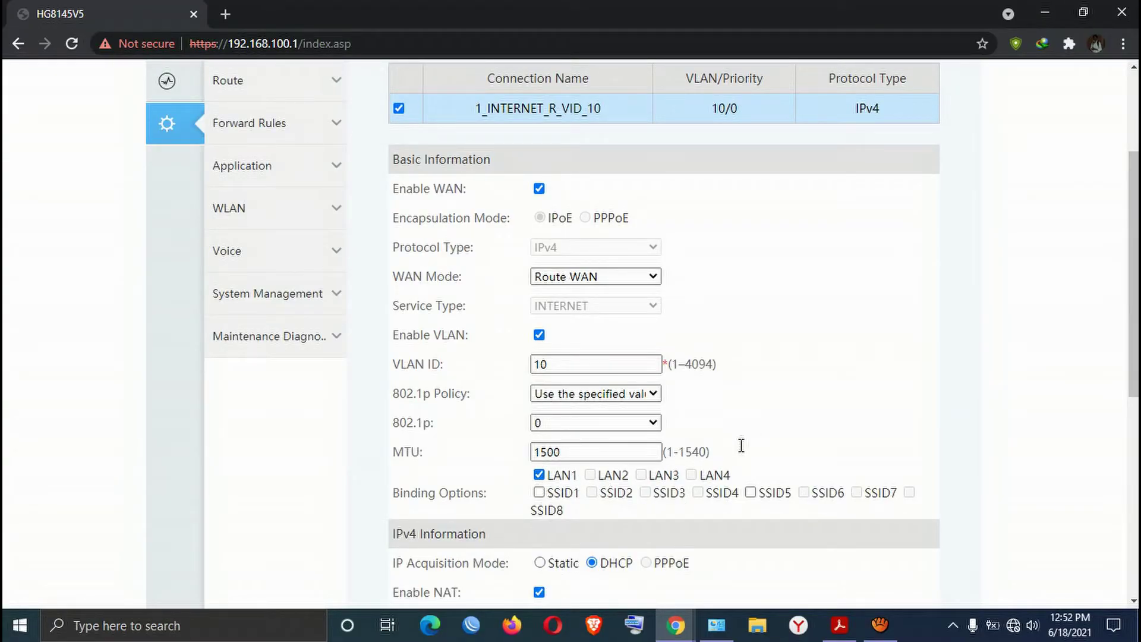
scroll(754, 443, down, 3)
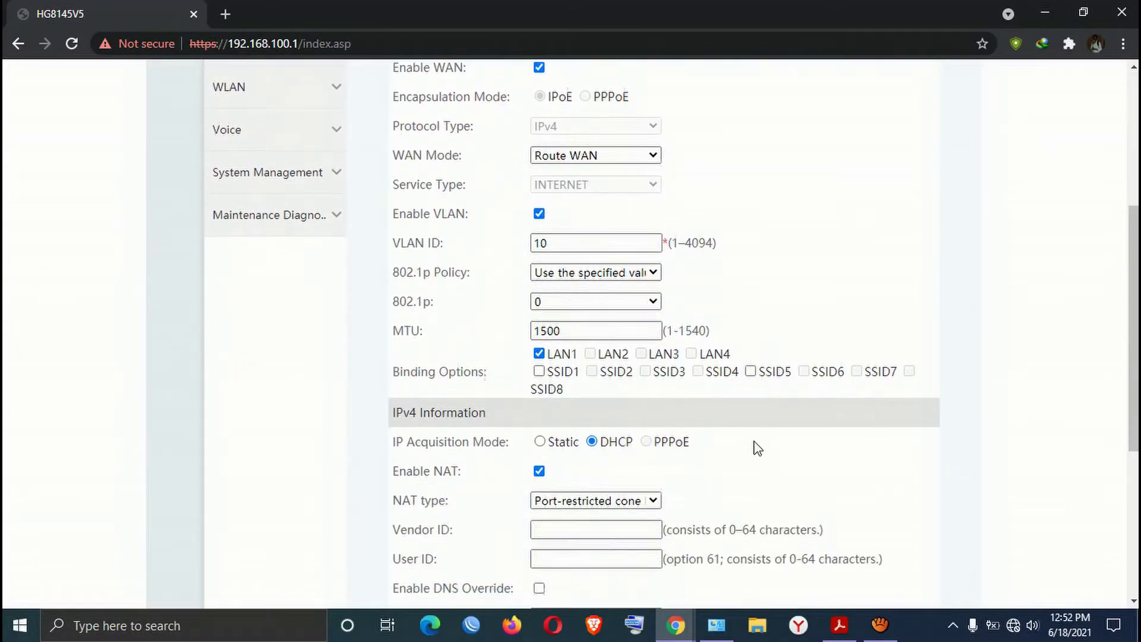
scroll(614, 418, down, 5)
click(569, 358)
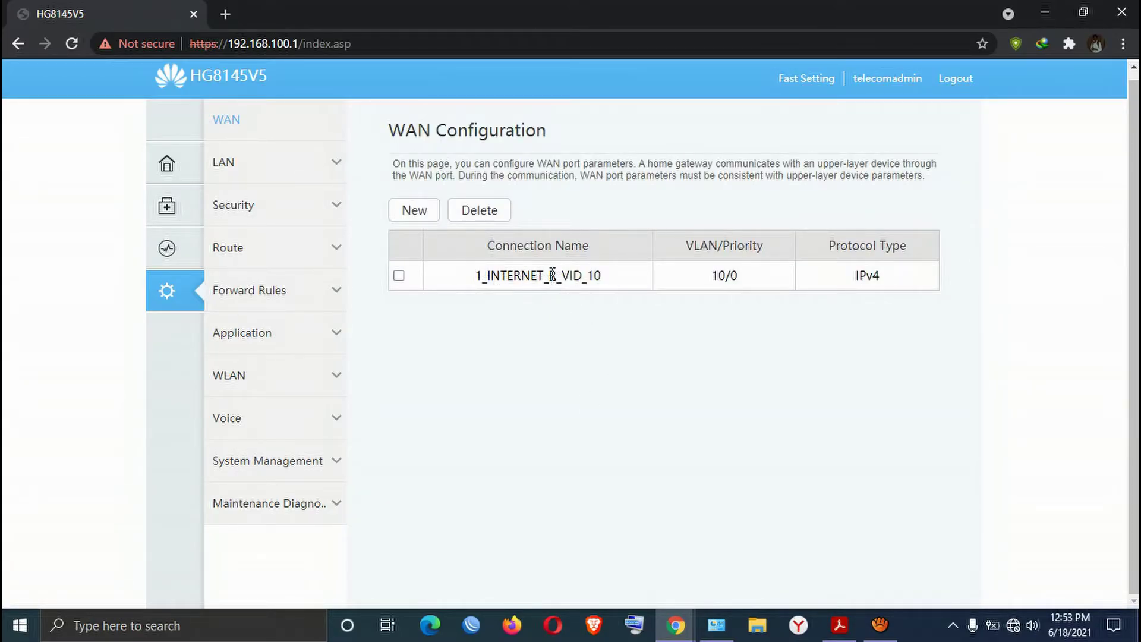
- Start a second WAN connection with IPoE encapsulation and set its WAN mode to Bridge WAN
click(417, 215)
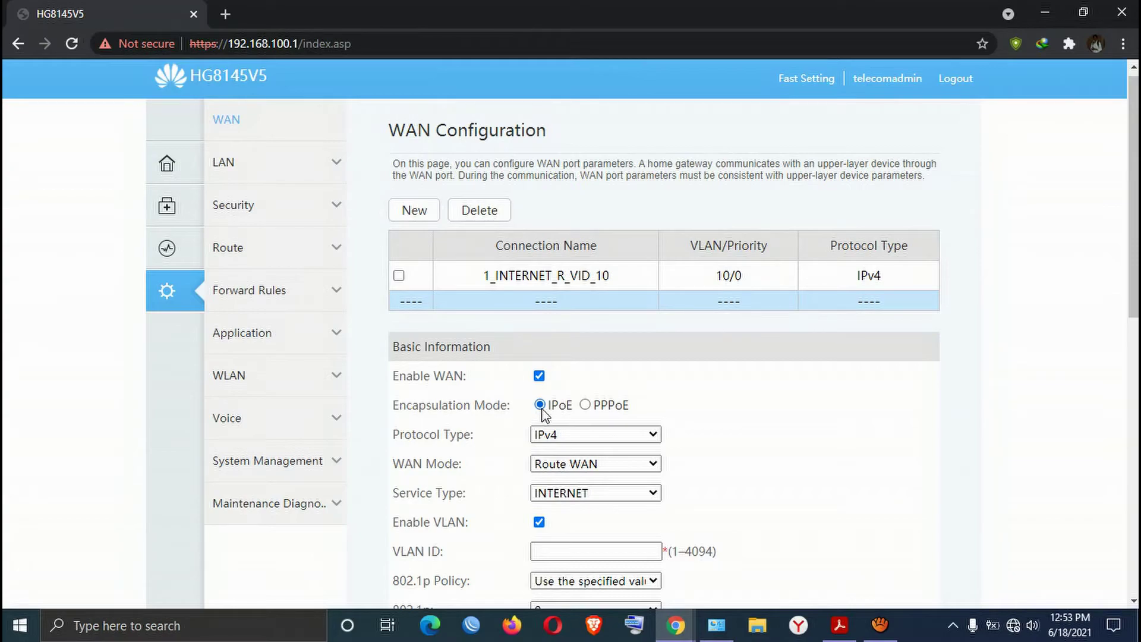
click(585, 406)
click(540, 406)
scroll(683, 403, down, 1)
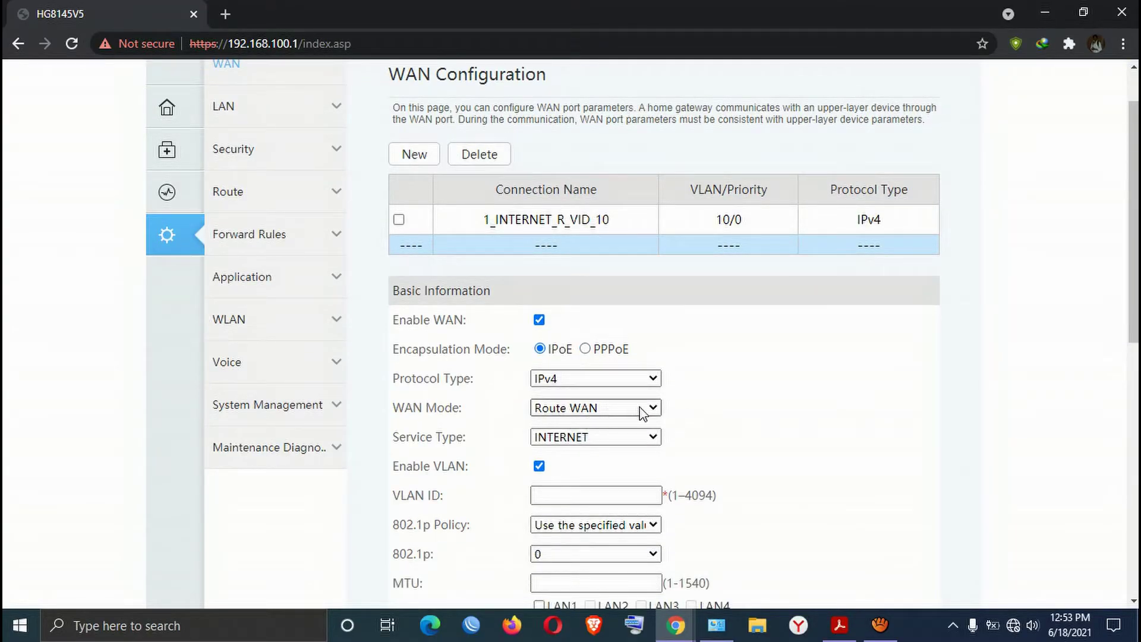
click(640, 408)
click(590, 438)
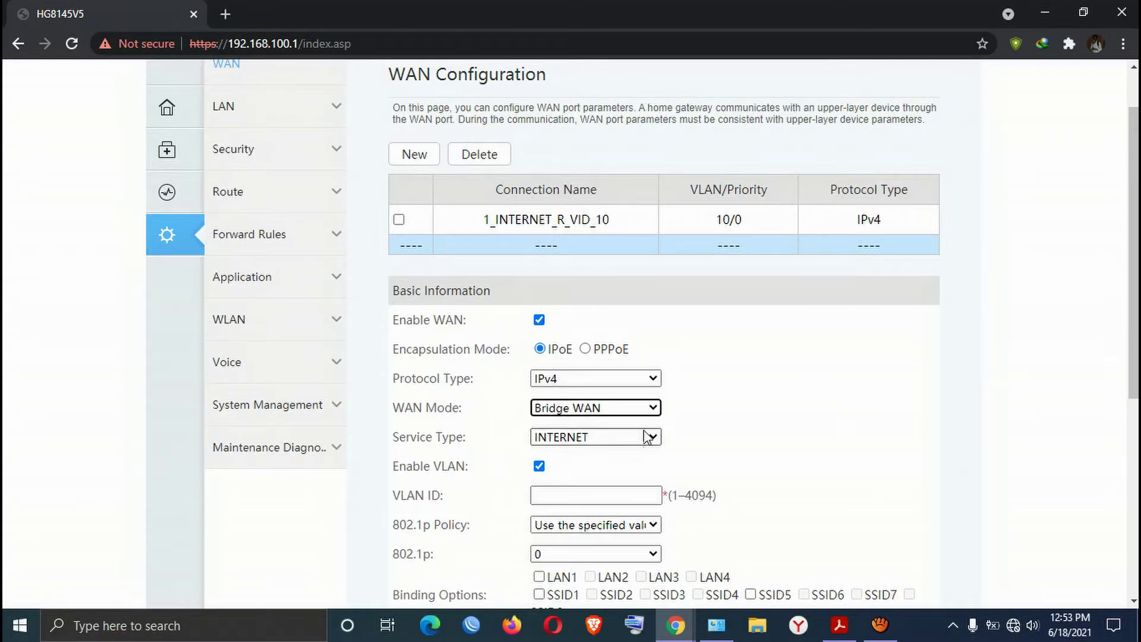
- Set the bridge connection's VLAN ID to 10, bind it to LAN1 and apply the configuration
scroll(706, 408, down, 5)
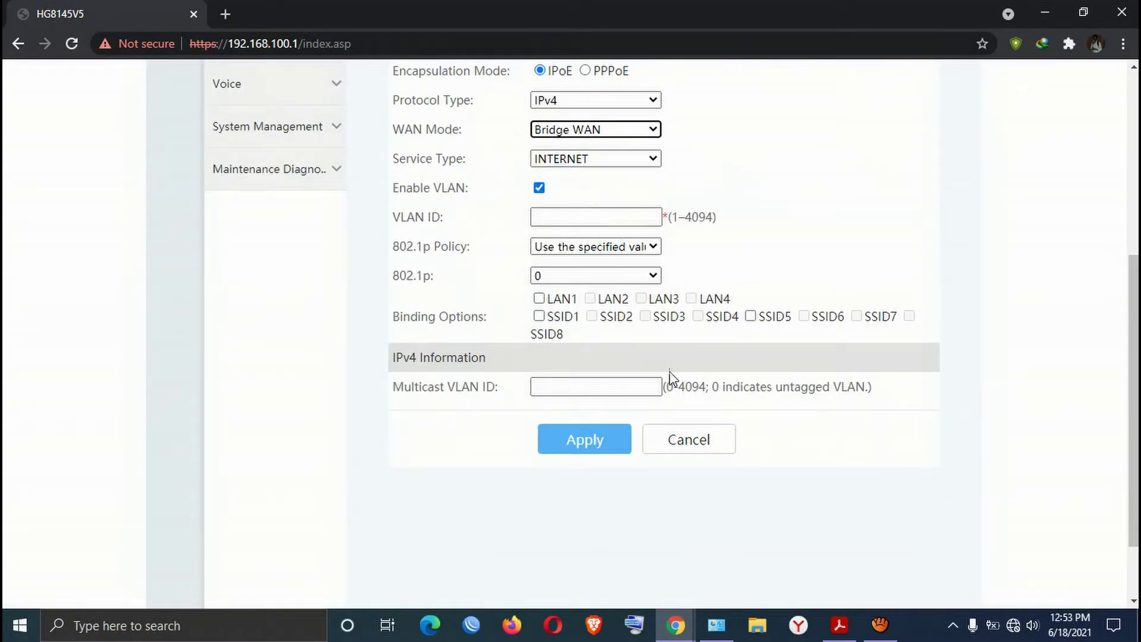
click(577, 218)
text(10)
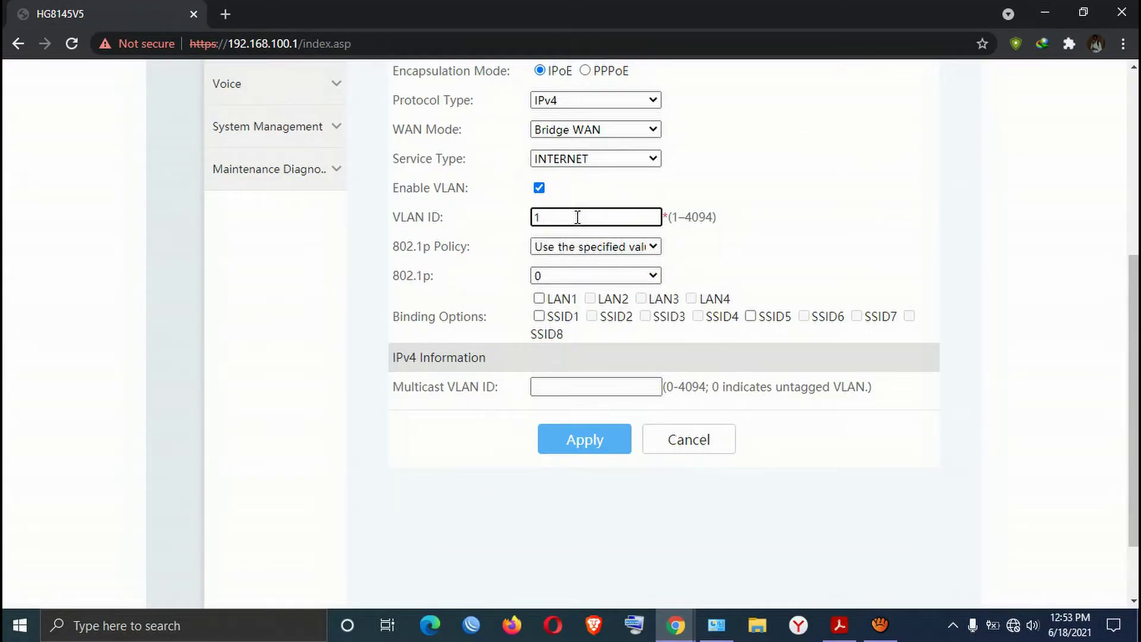
click(541, 300)
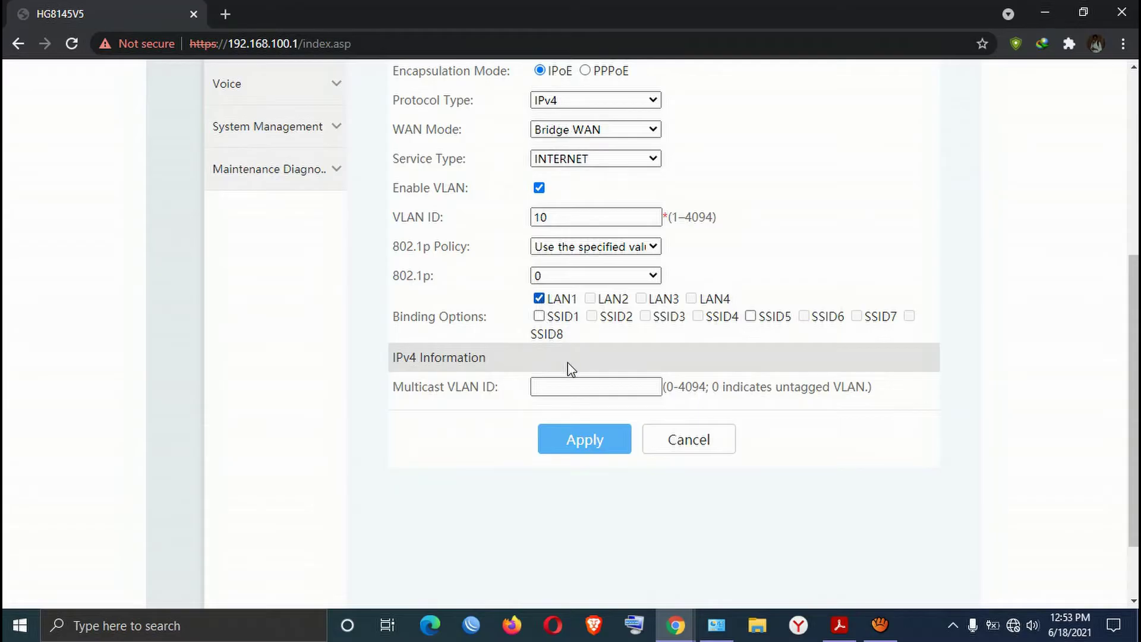
click(583, 440)
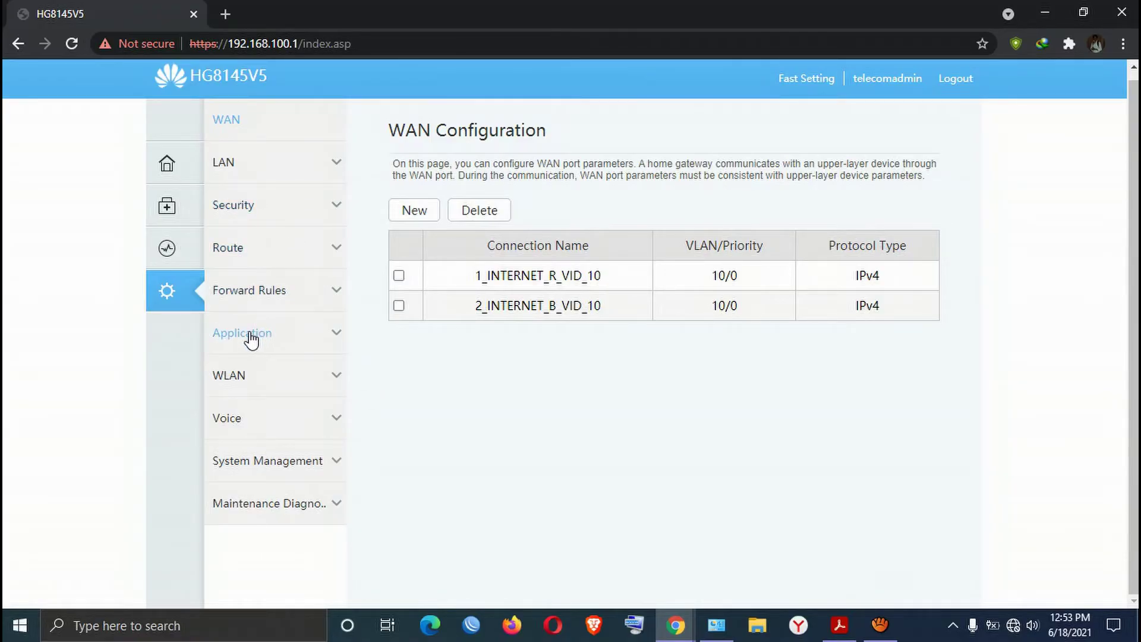
- Enable the UPnP function in the application settings and apply it
click(303, 341)
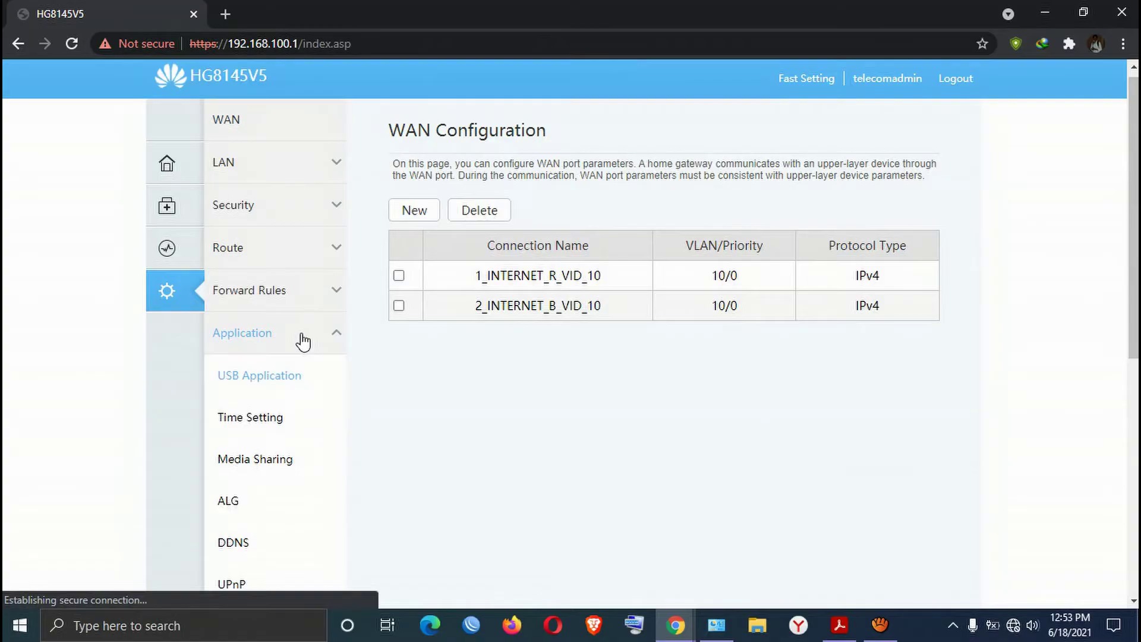
scroll(303, 342, down, 3)
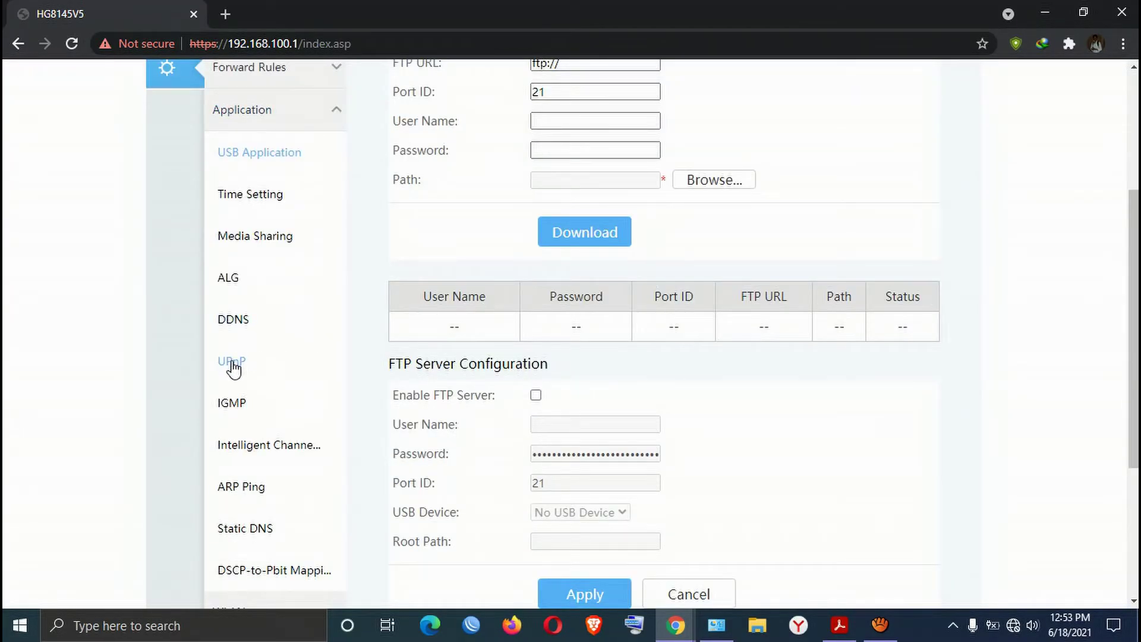
click(234, 366)
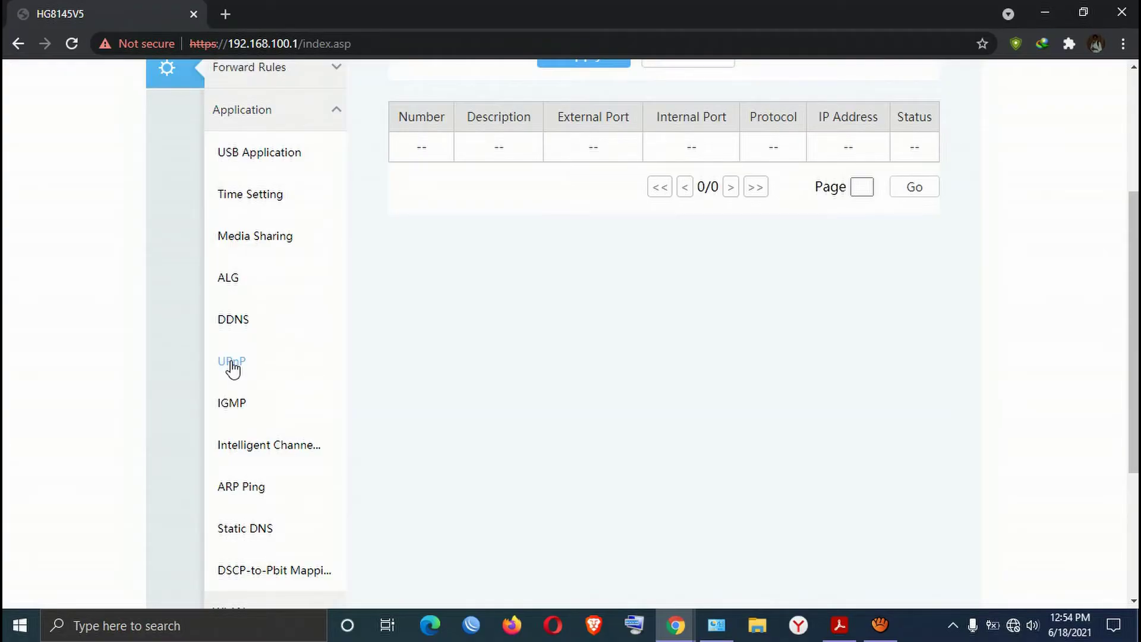
scroll(594, 369, up, 2)
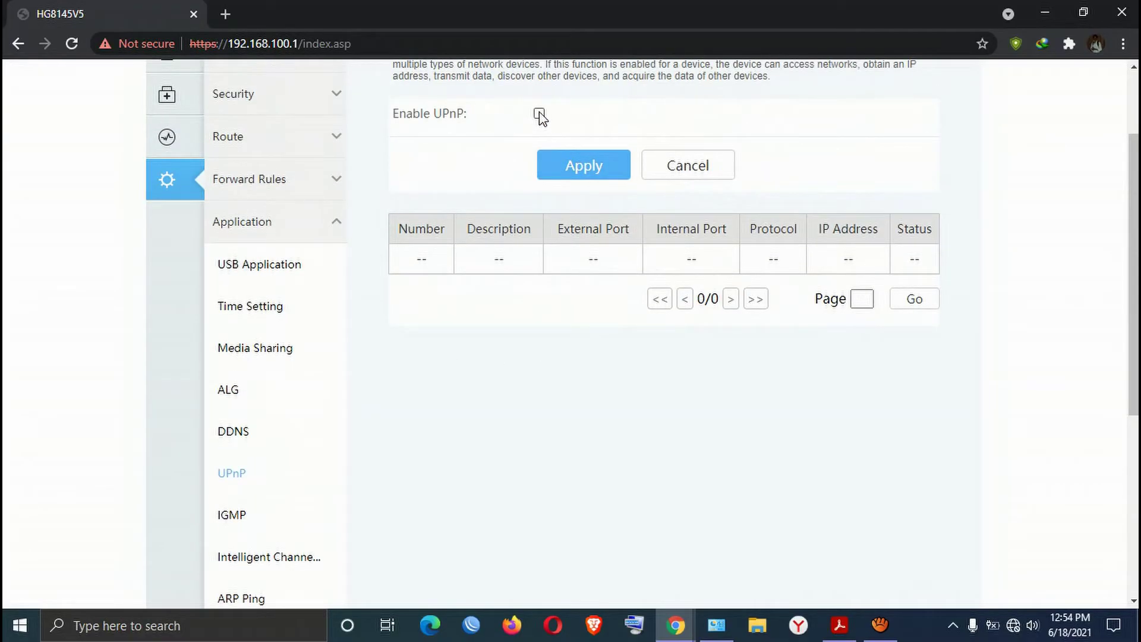
click(574, 175)
scroll(665, 426, up, 2)
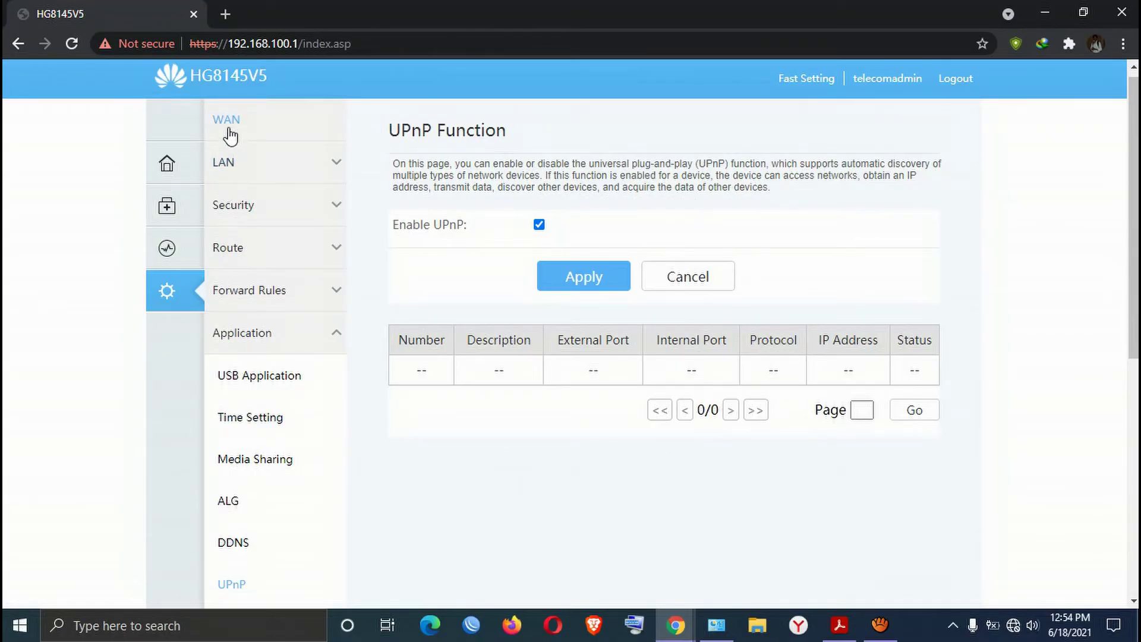
- Check the device information and the status of both WAN connections, and return to the home page
click(178, 253)
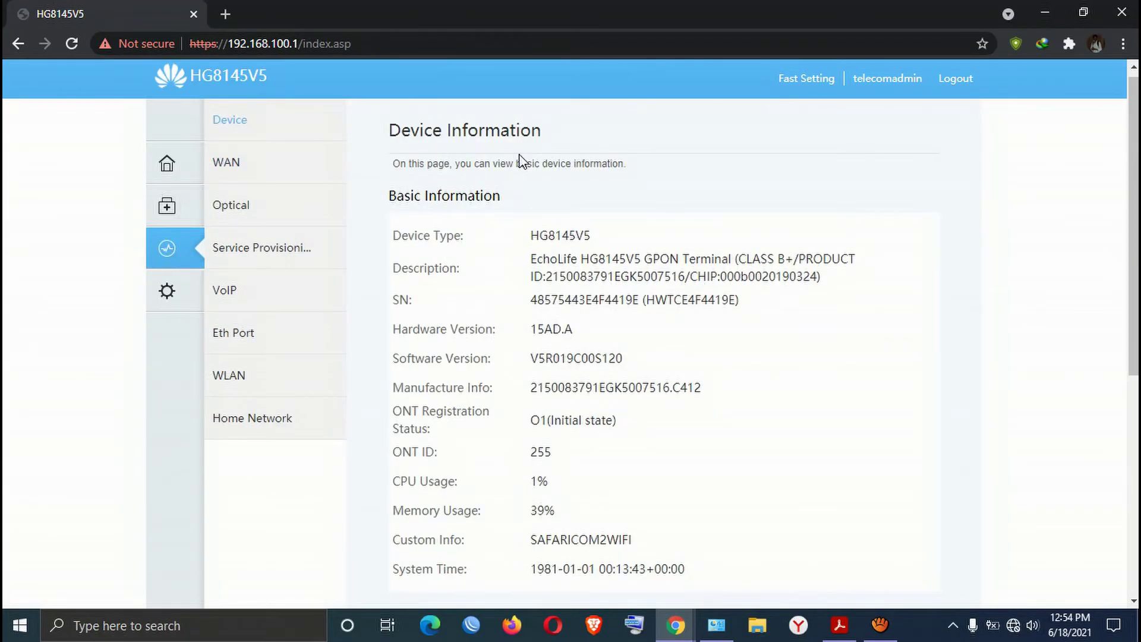
scroll(616, 342, down, 1)
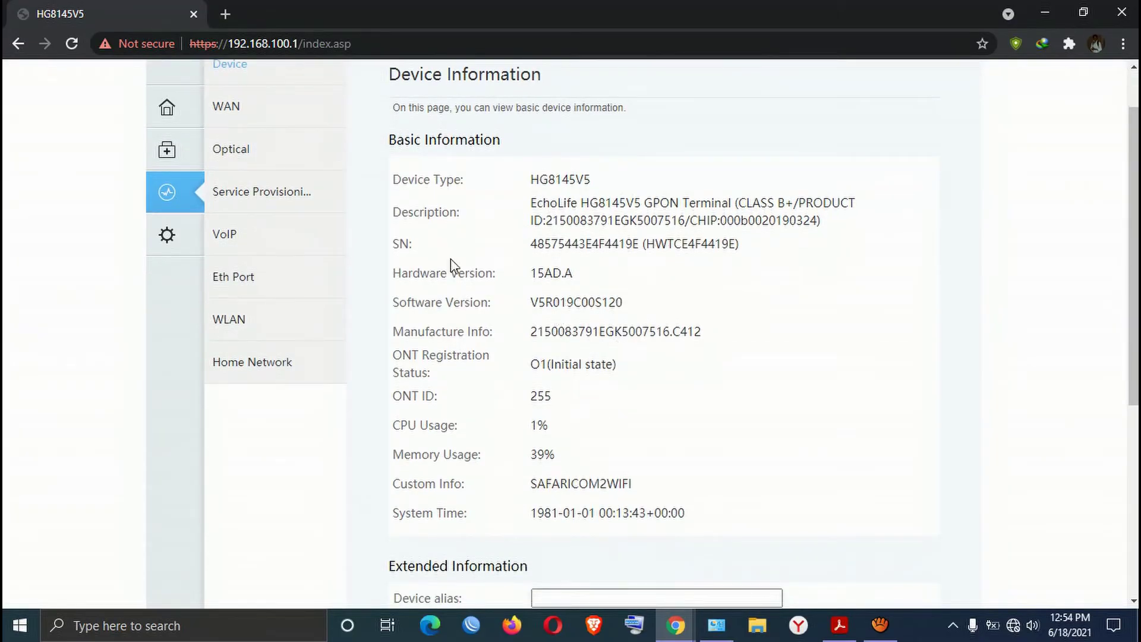
scroll(337, 185, up, 1)
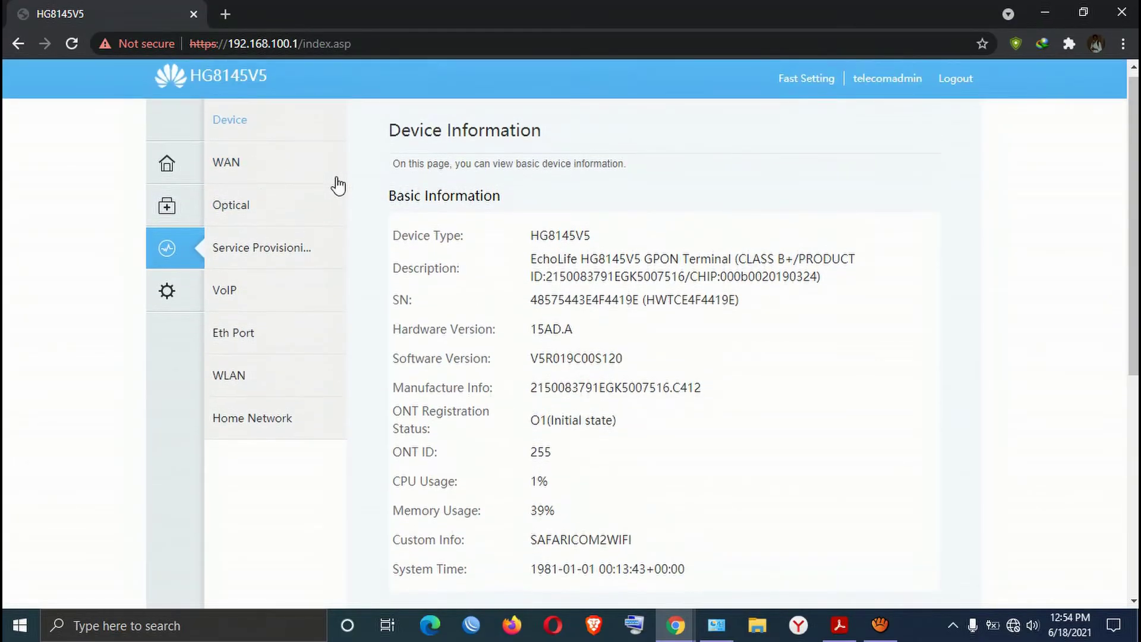
click(230, 164)
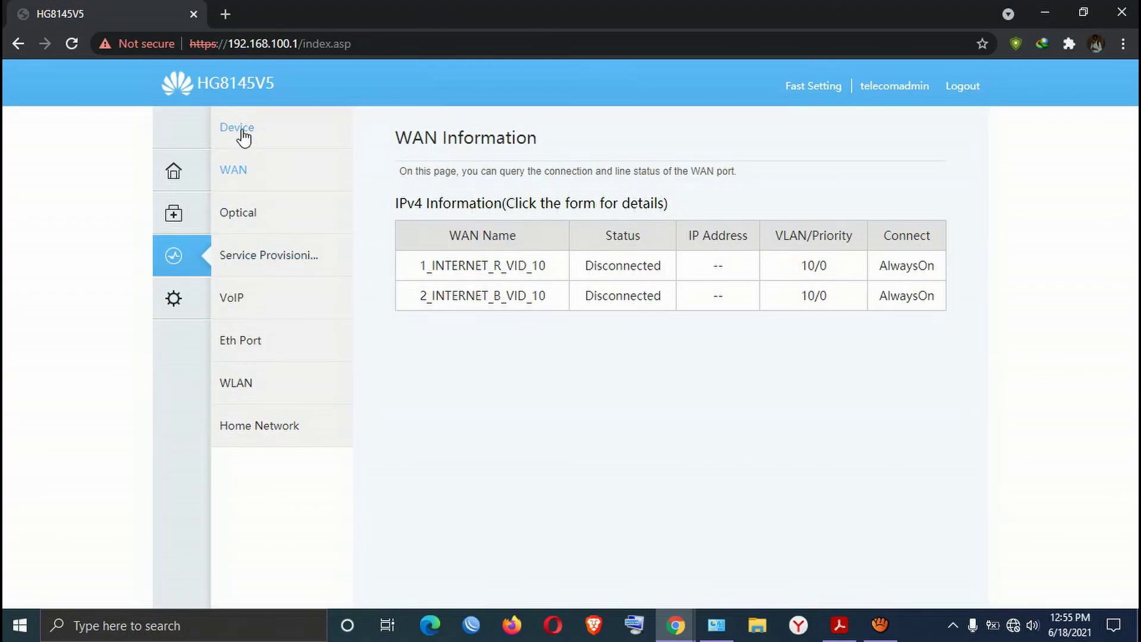
click(183, 179)
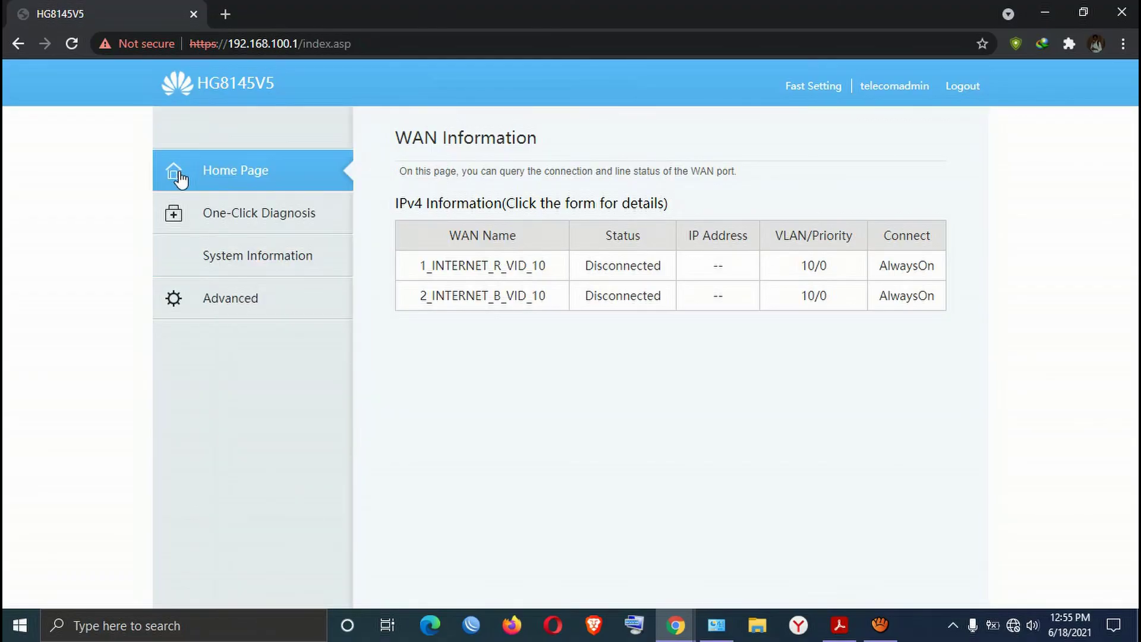